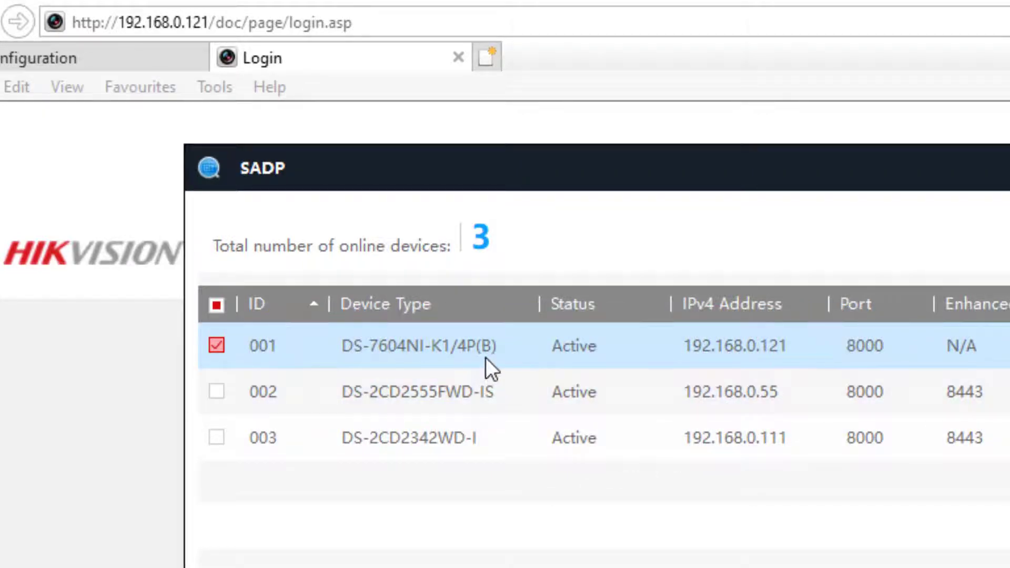
Log in to the recorder at 192.168.0.121 with the admin account and its password.
click(125, 364)
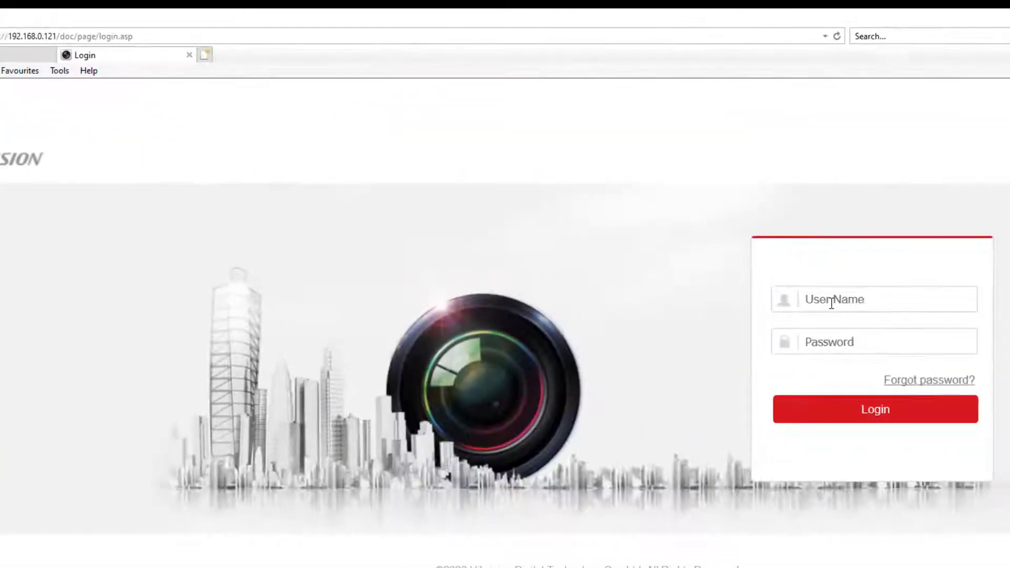
click(829, 300)
text(admin)
key(Tab)
text(a)
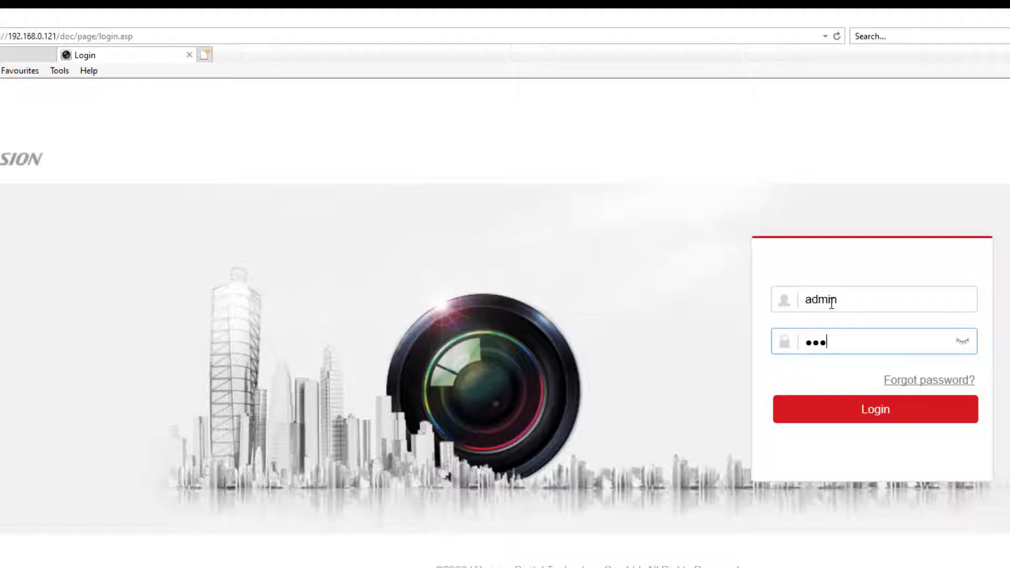
key(Return)
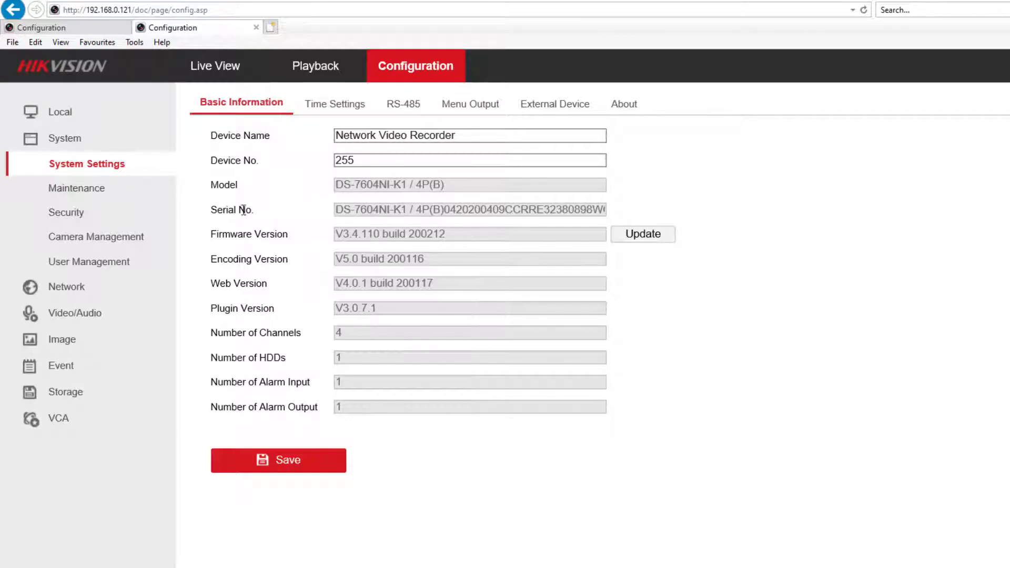
Check the Time Settings tab, then show the Camera Management list of four IP cameras.
click(331, 104)
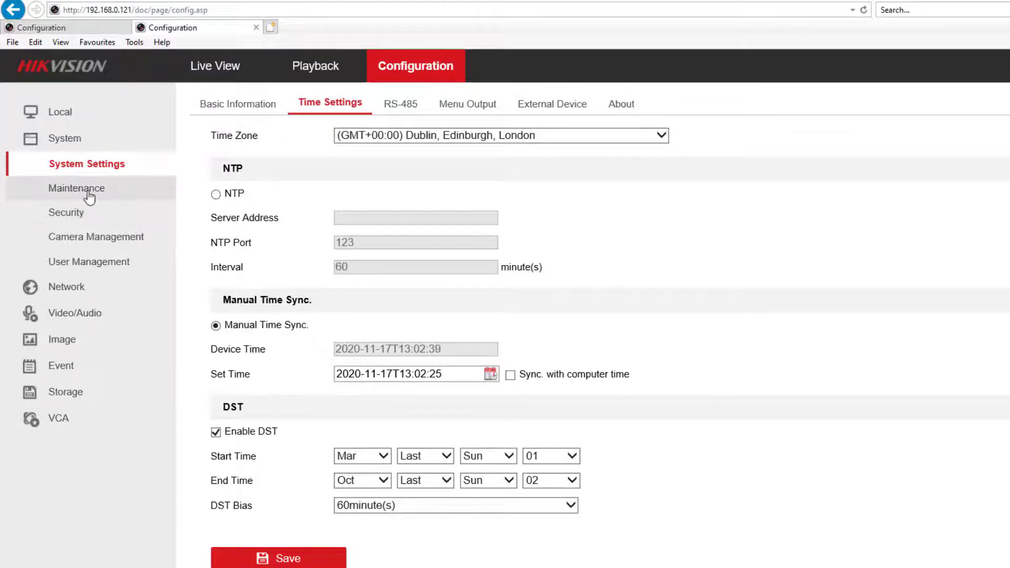
click(93, 236)
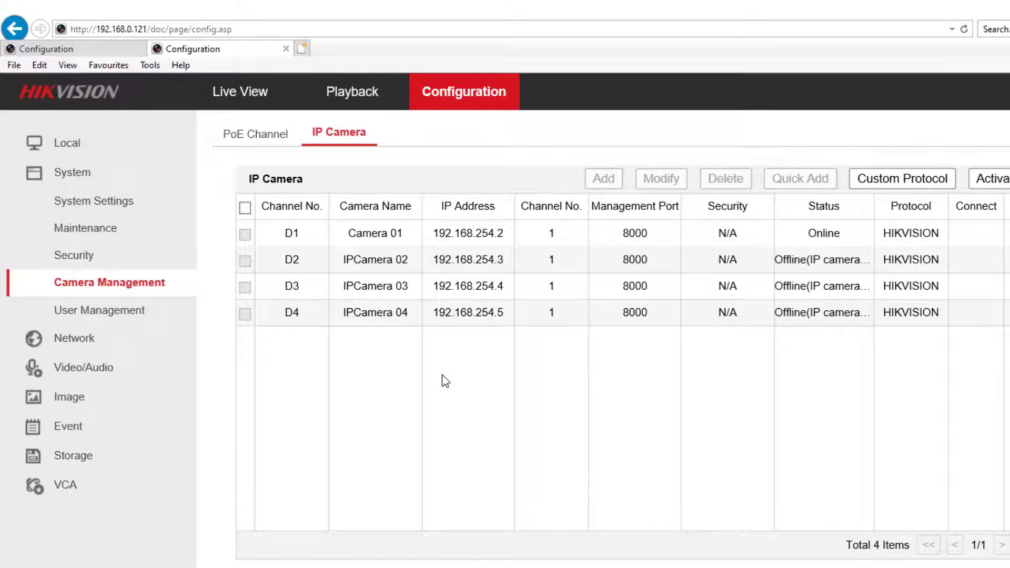
Enable Virtual Host under Network > Advanced Settings and save it.
click(73, 341)
click(112, 263)
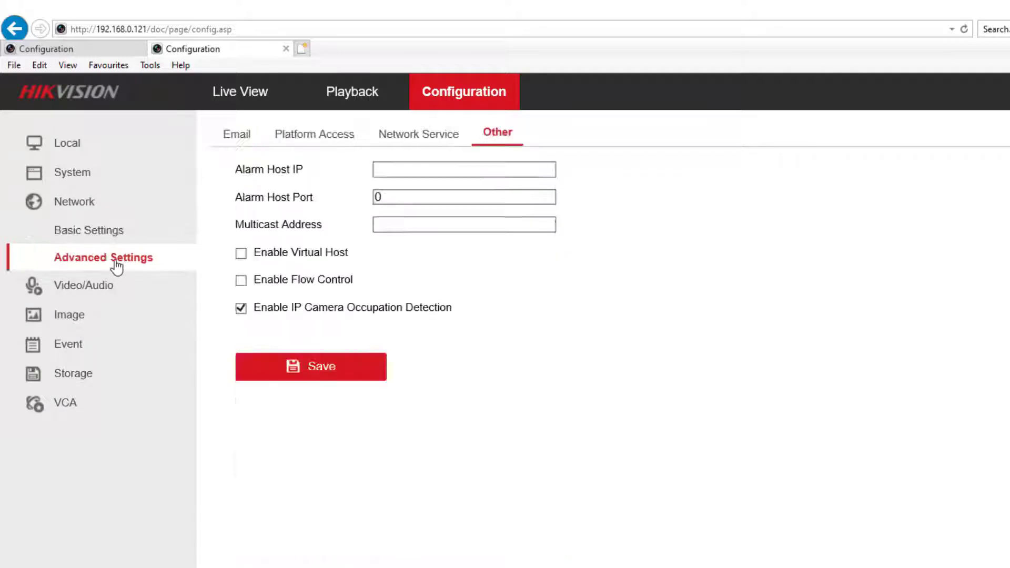
click(241, 254)
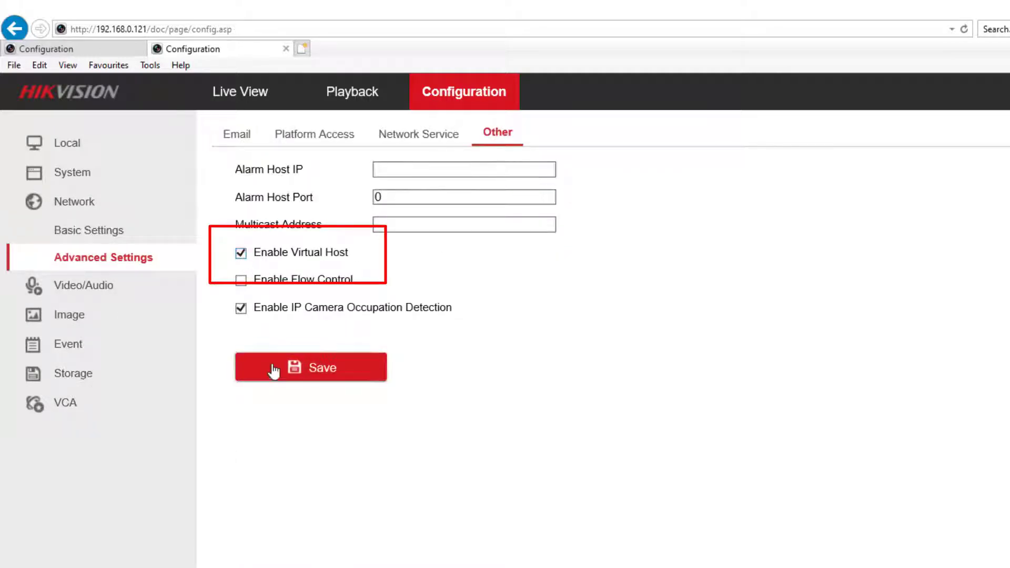
click(294, 370)
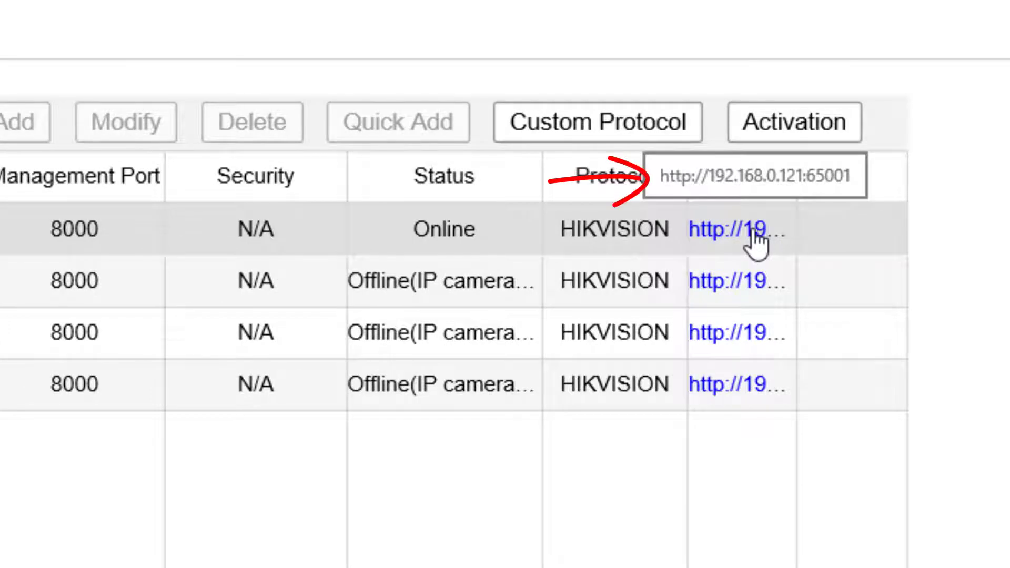
click(756, 244)
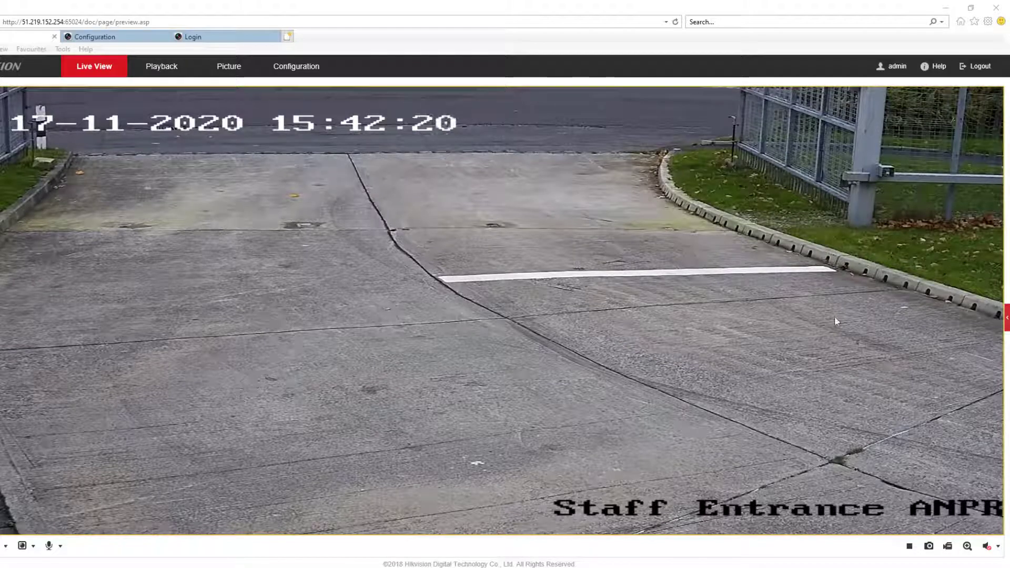
Show the PTZ controls and preset list on the camera's live view.
click(1007, 321)
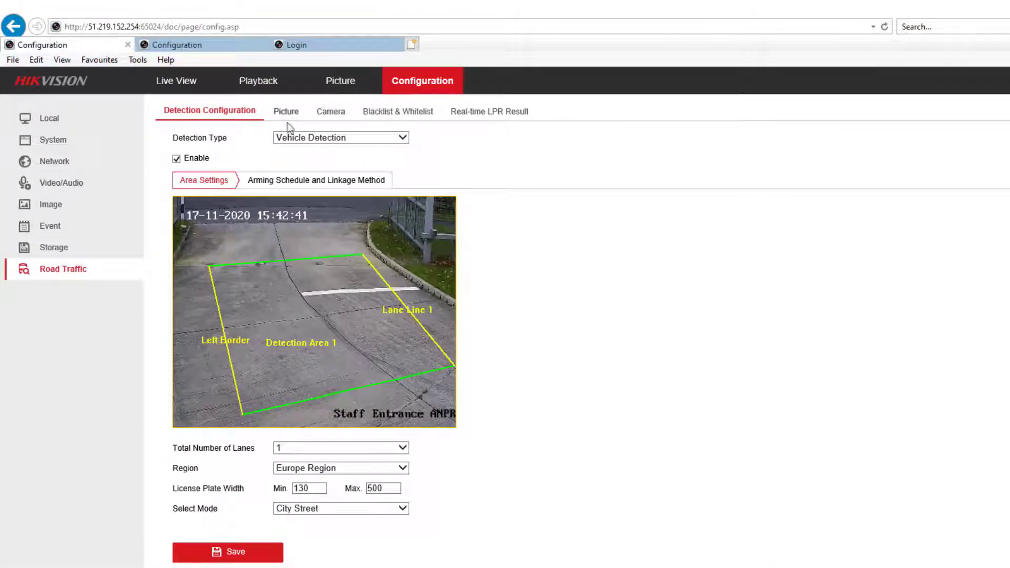
Raise the capture Picture Quality from 80 to 100 and save.
click(284, 112)
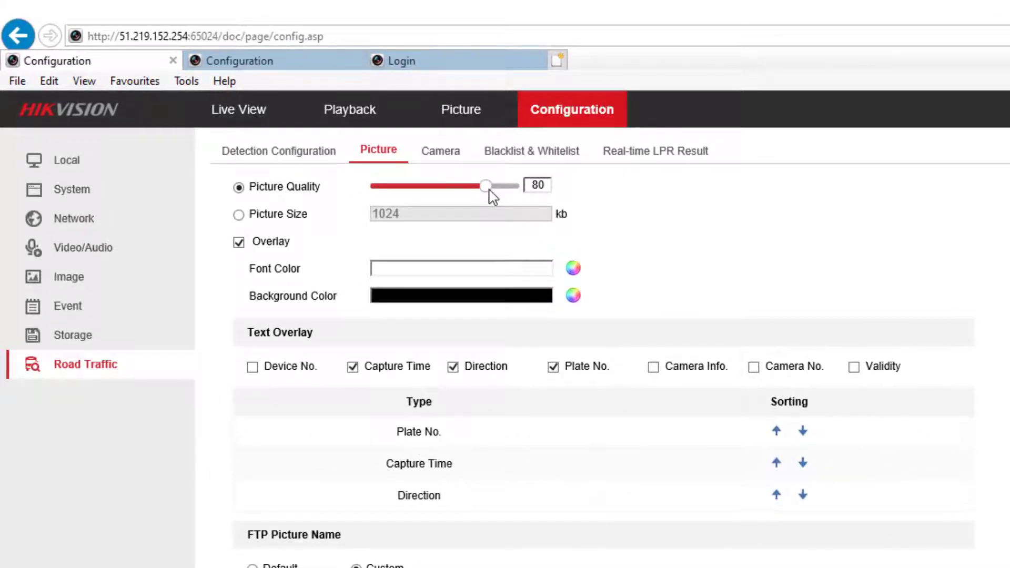
drag(490, 192, 521, 190)
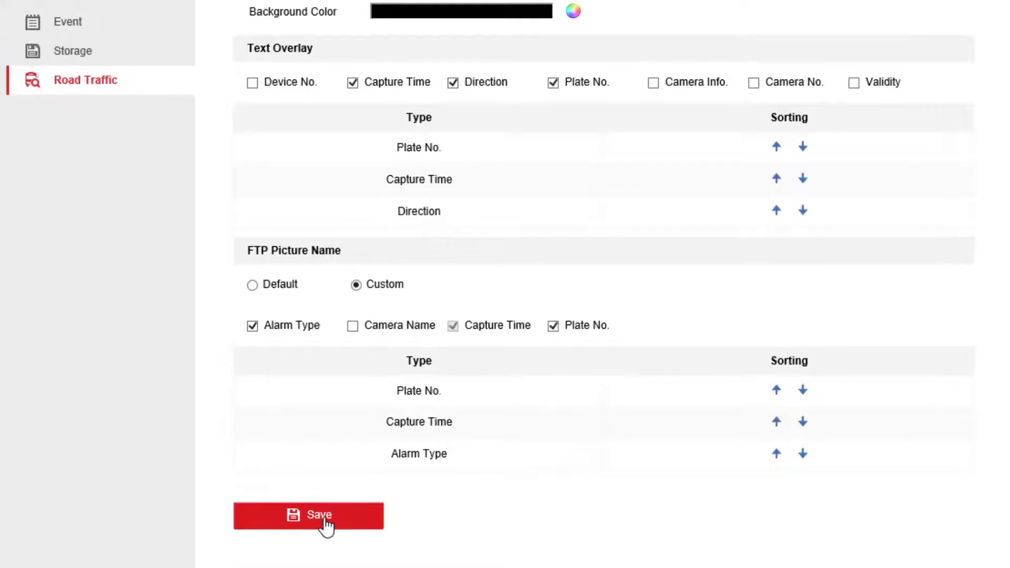
click(327, 519)
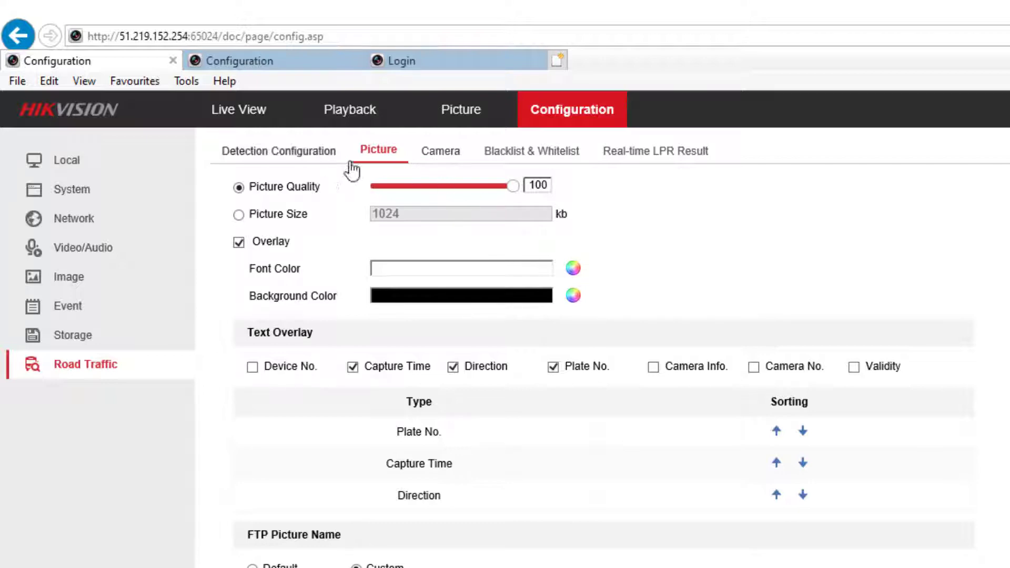
In Image settings, expand Exposure Settings and keep Exposure Time at 1/250.
click(71, 278)
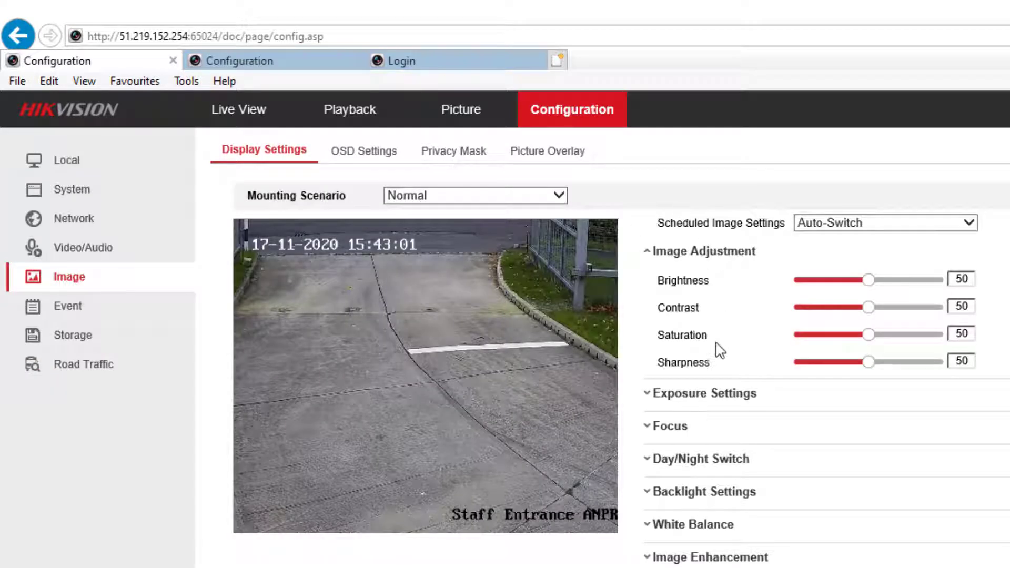
click(651, 395)
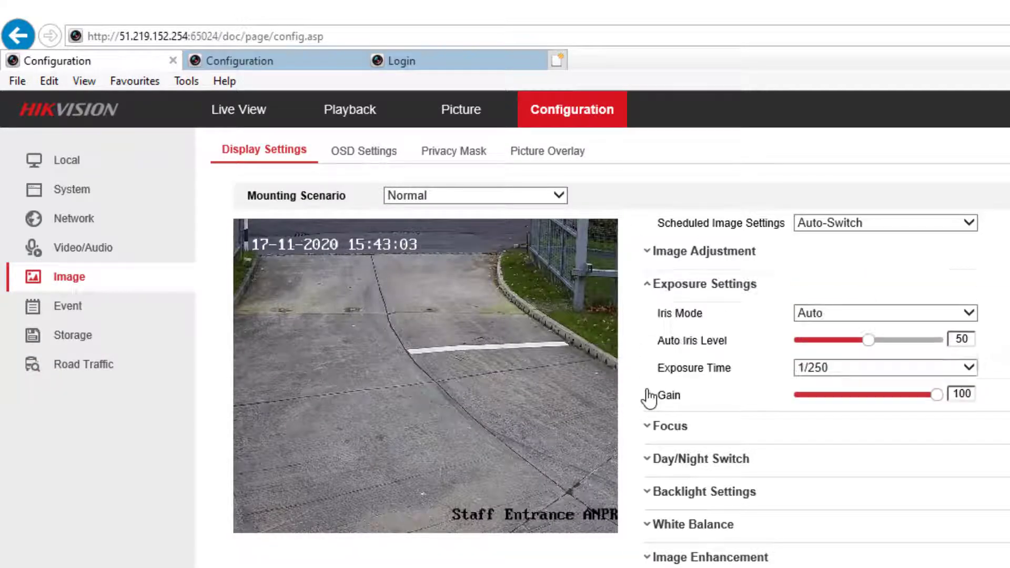
click(881, 368)
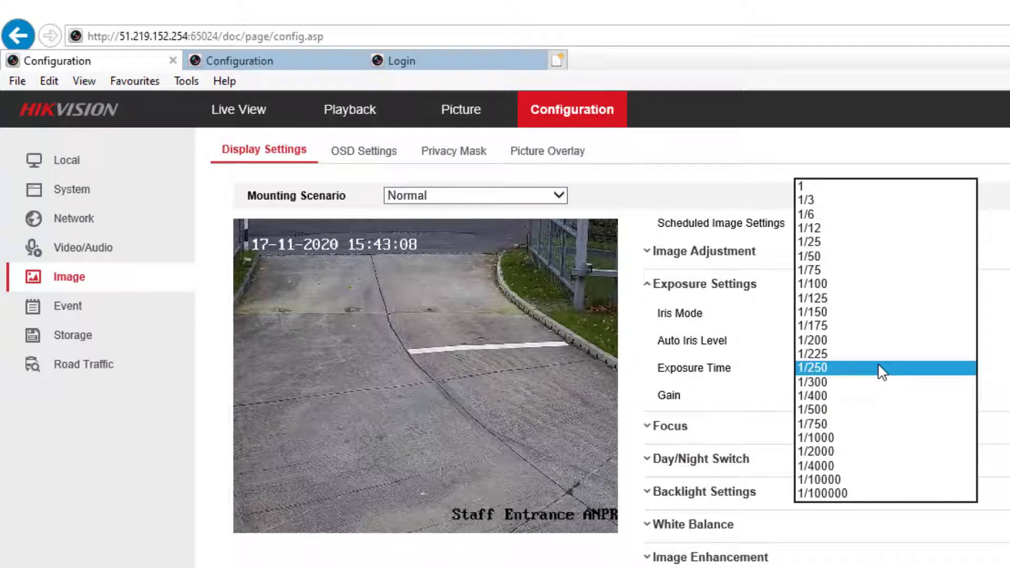
click(724, 395)
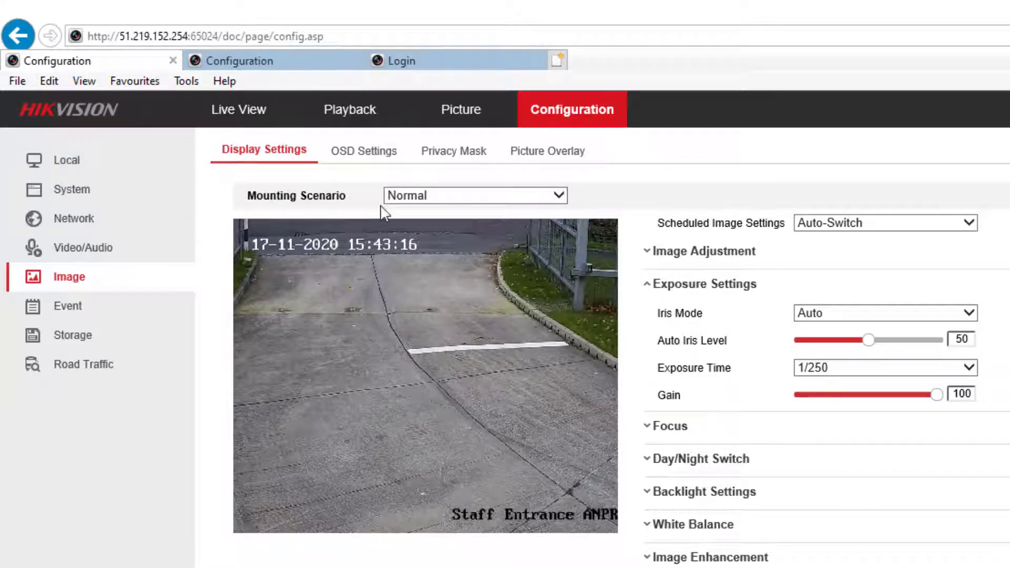
Align the Left Border and Lane Line 1 with Detection Area 1's edges in Detection Configuration.
click(55, 369)
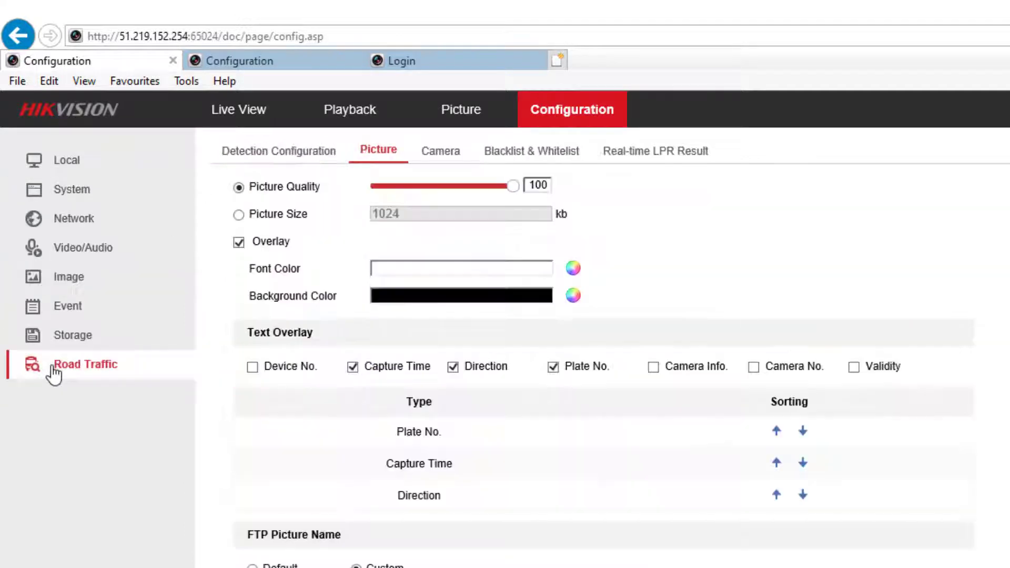
click(284, 155)
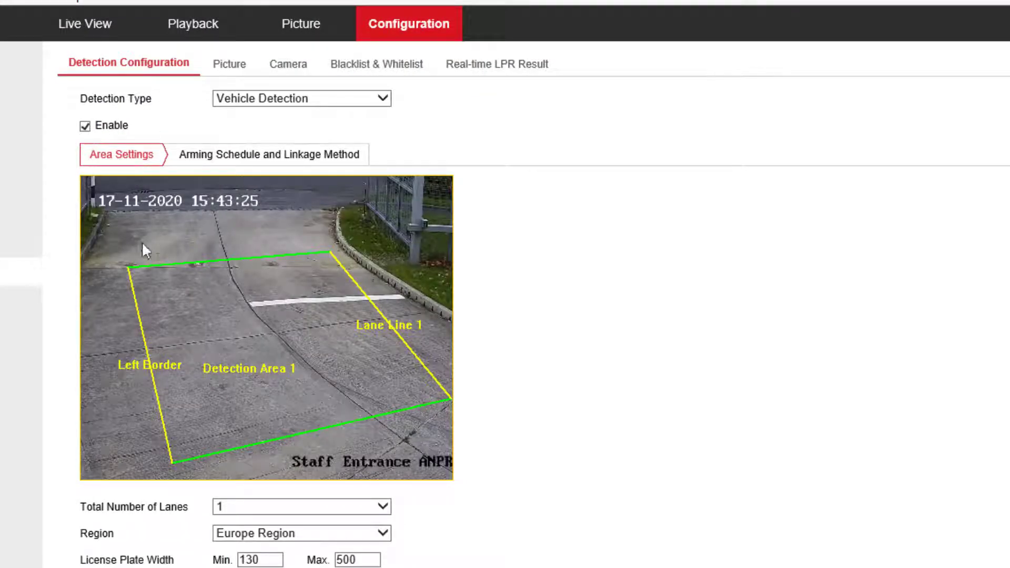
drag(125, 269, 95, 279)
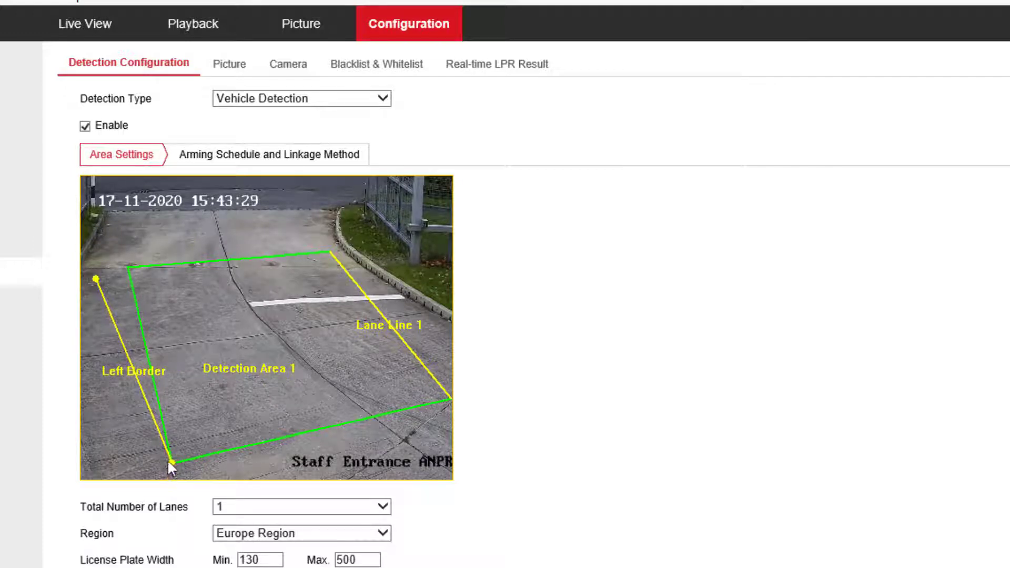
drag(171, 462, 149, 465)
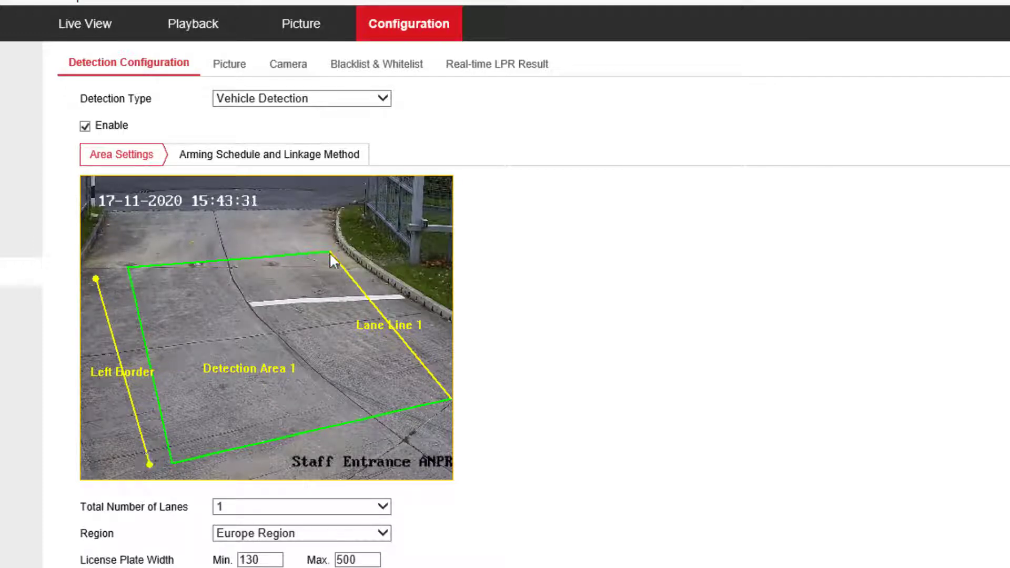
drag(331, 253, 338, 246)
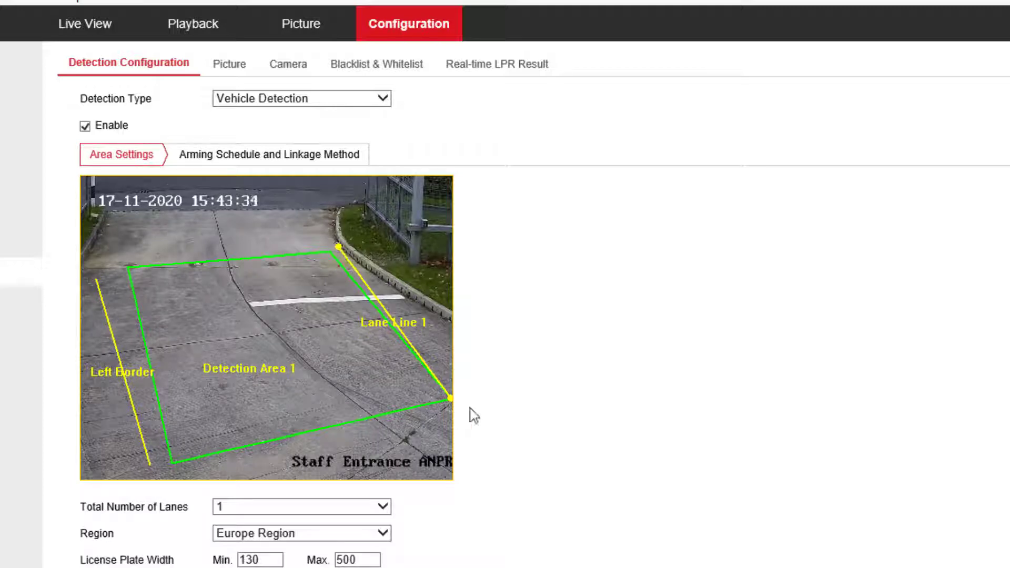
drag(451, 399, 442, 389)
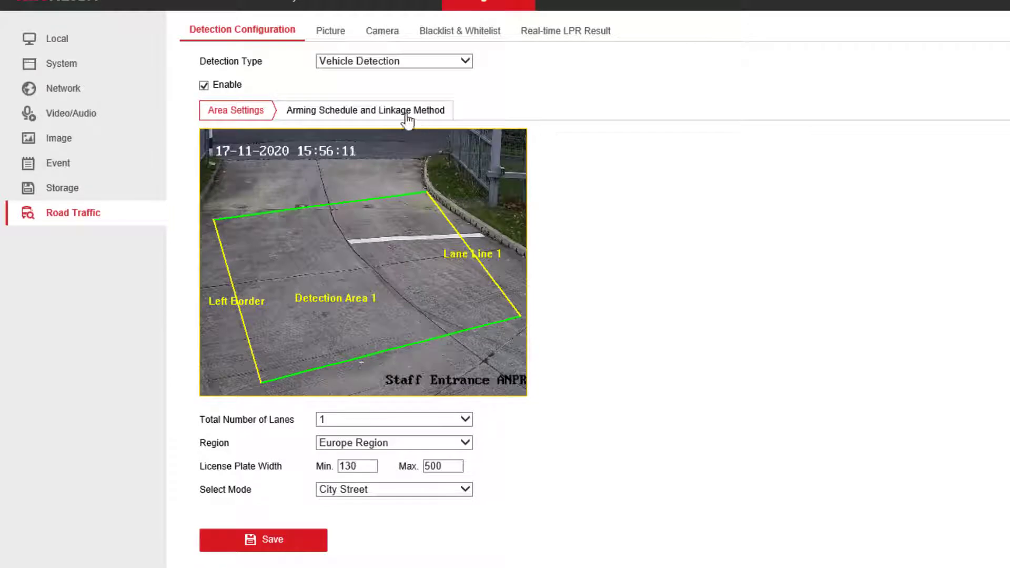
Set the whitelist linkage to Forward direction only, triggering alarm output A->1.
click(409, 115)
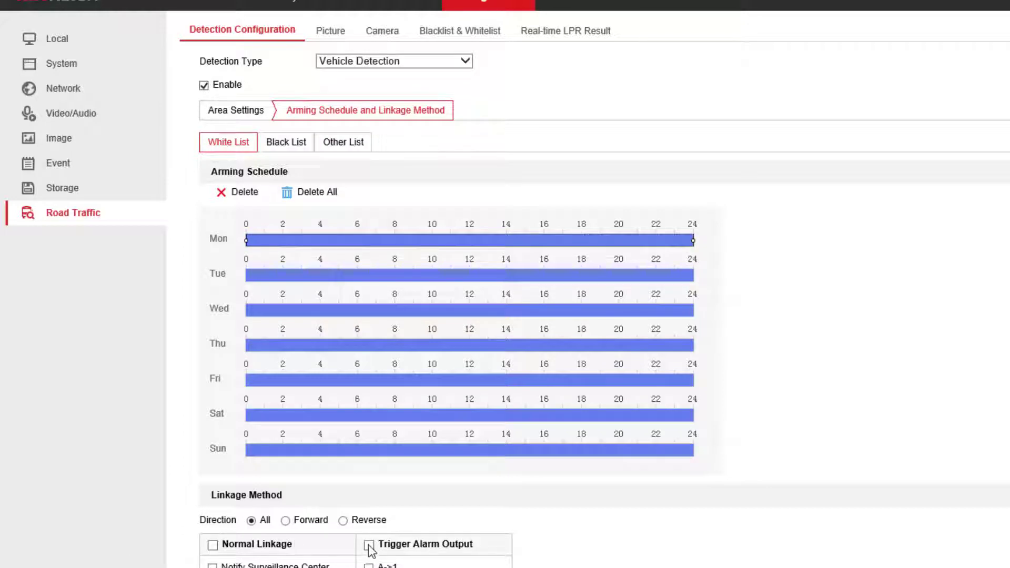
click(286, 521)
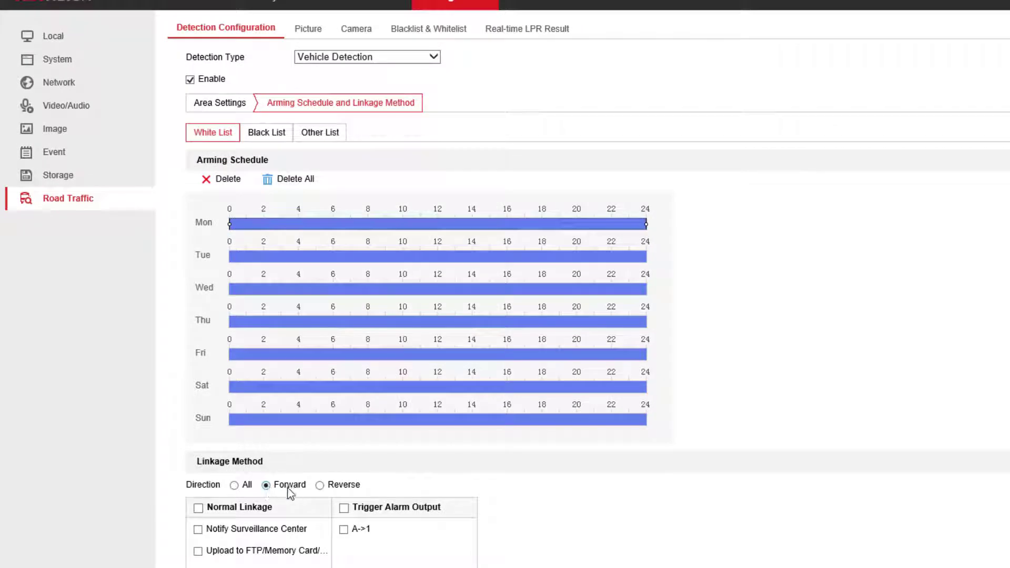
click(343, 507)
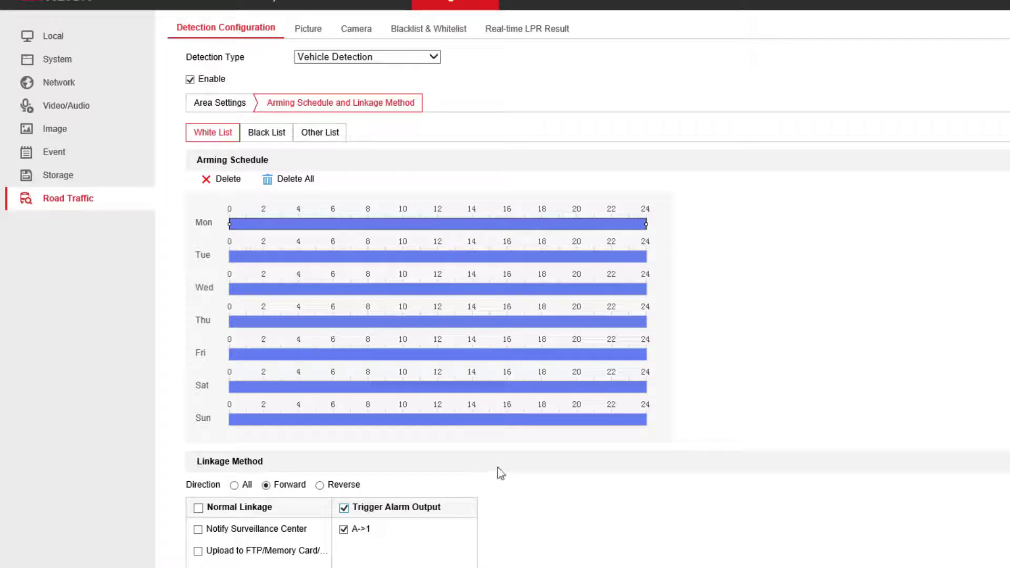
Edit Monday's whitelist arming period to 07:00–18:00.
mouse_move(462, 424)
click(384, 224)
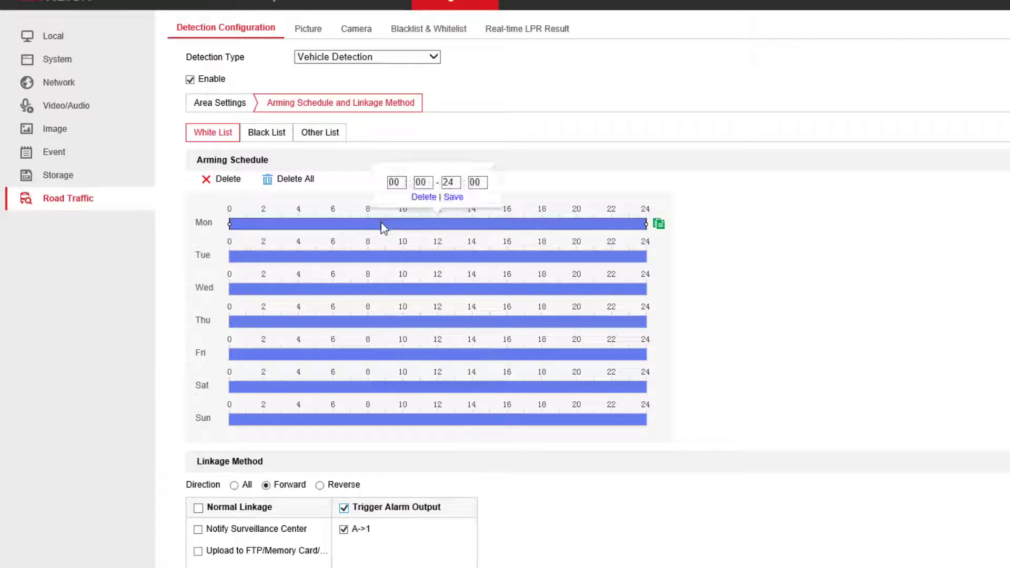
double_click(398, 182)
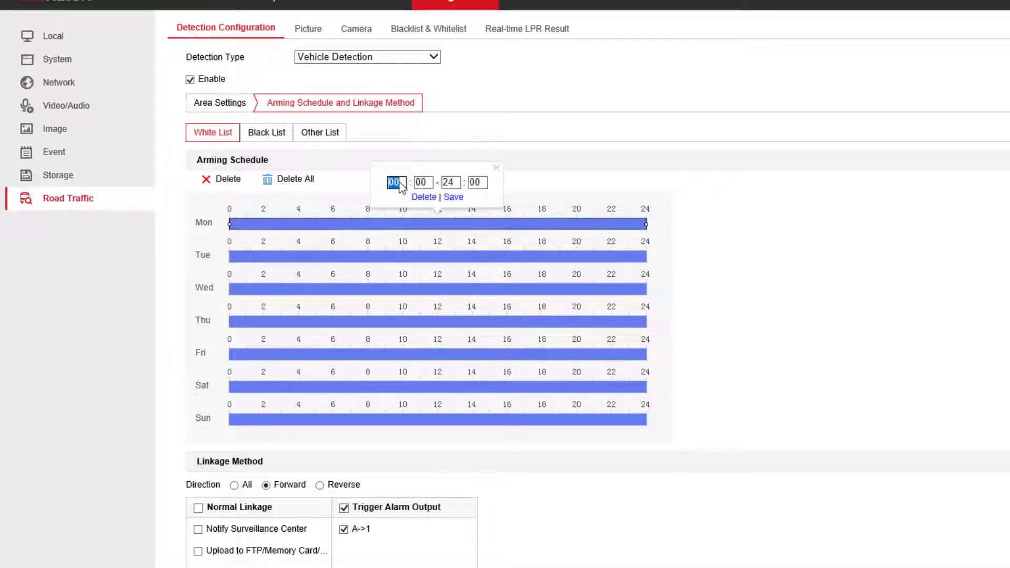
text(07)
double_click(451, 183)
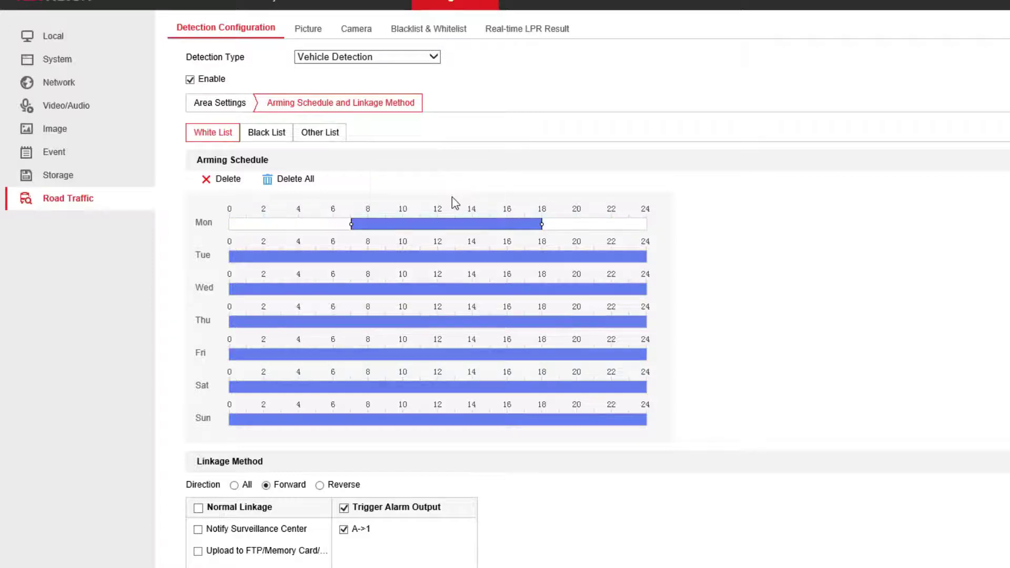
mouse_move(446, 225)
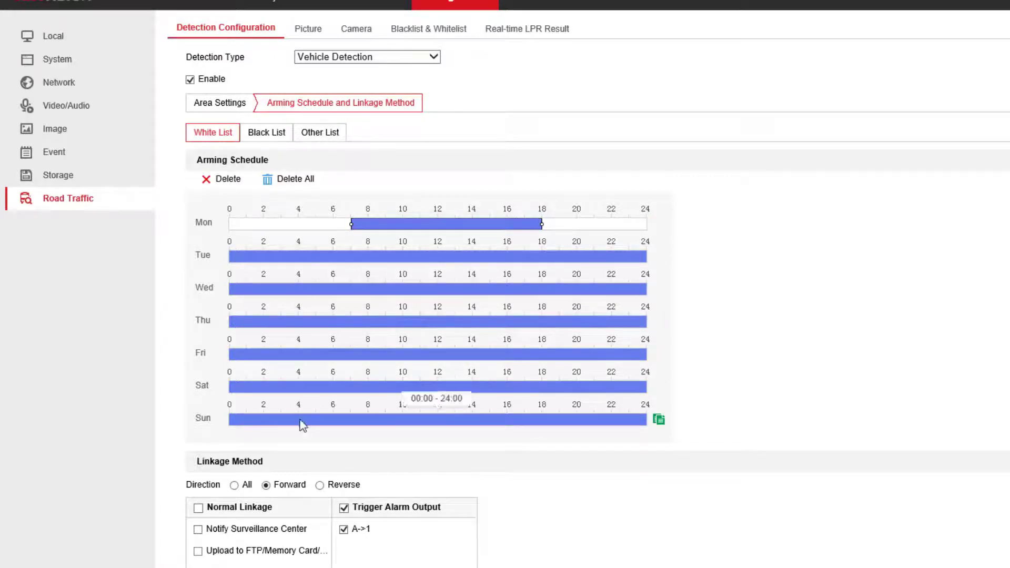
scroll(552, 548, down, 5)
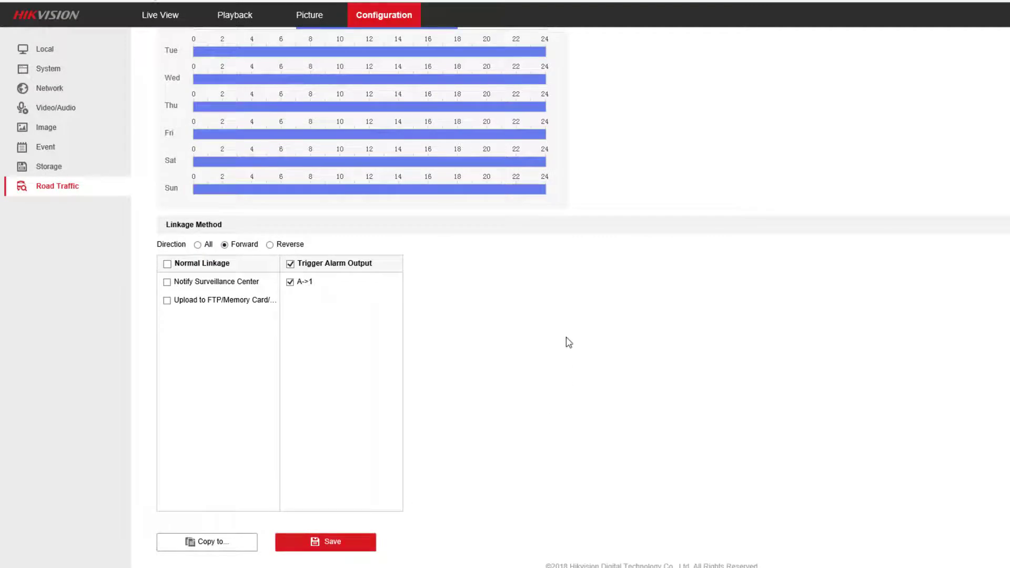
scroll(584, 252, up, 4)
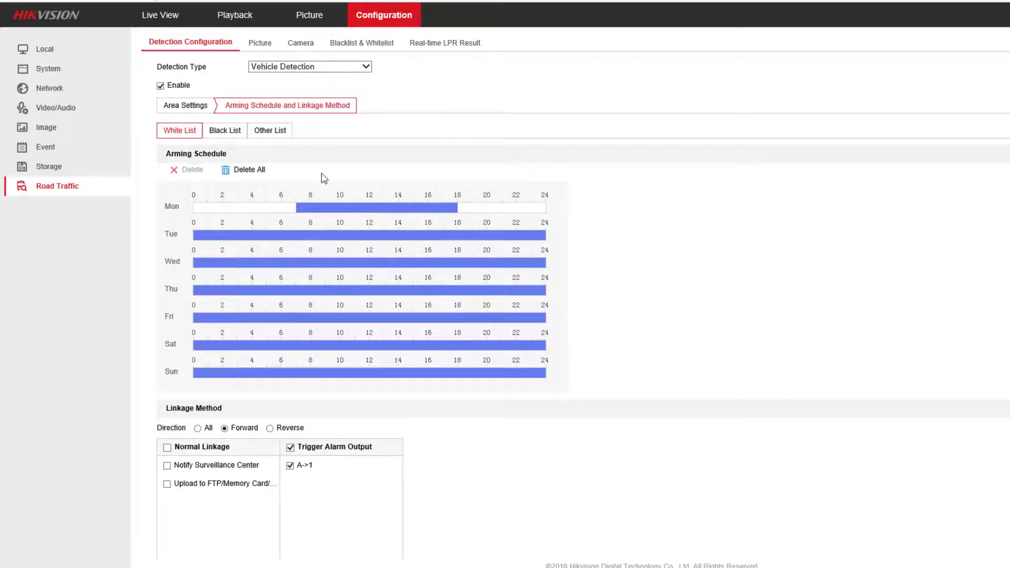
Review the Black List and Other List schedules, then return to the White List settings.
mouse_move(271, 206)
click(224, 135)
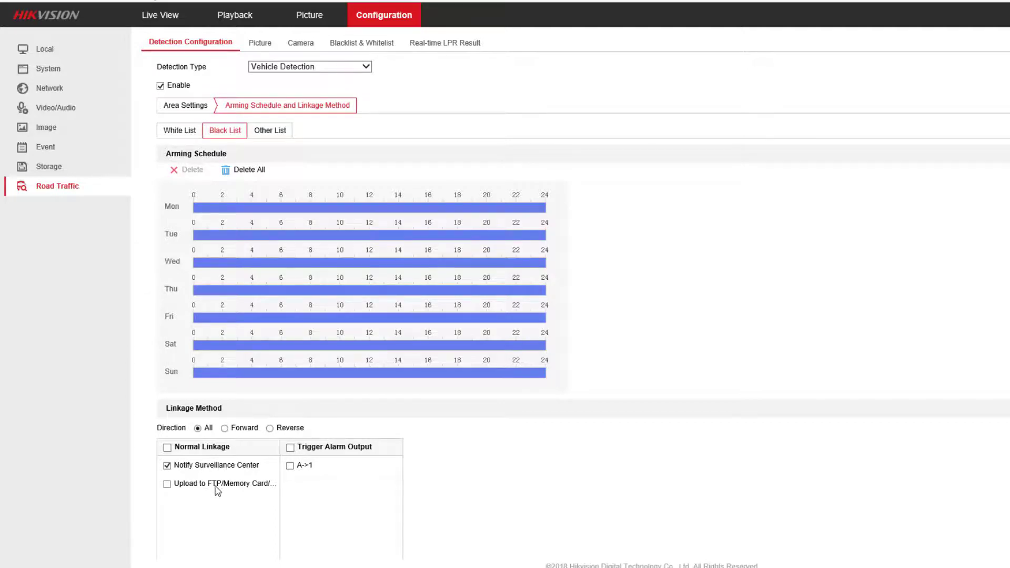
click(261, 134)
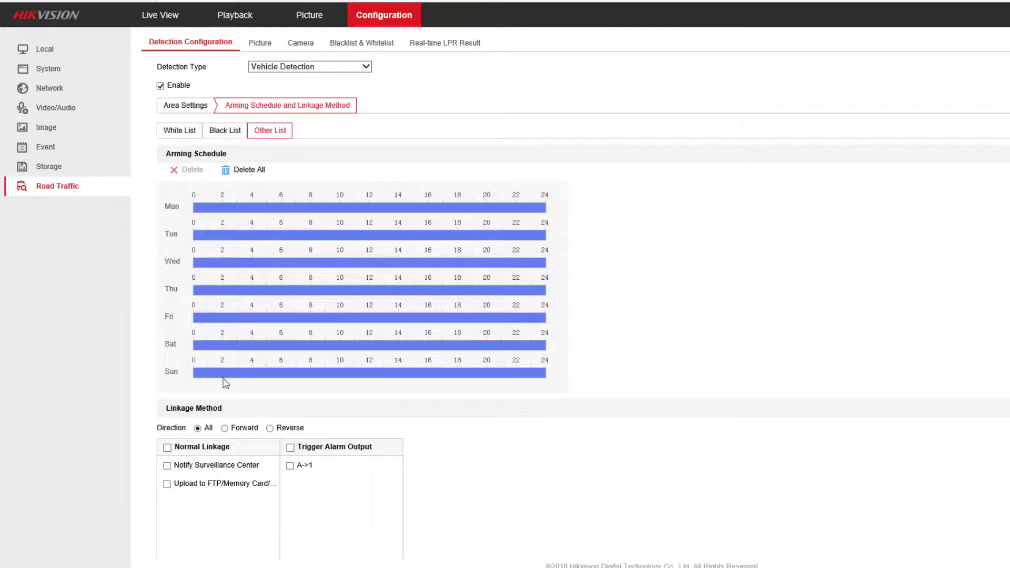
click(181, 132)
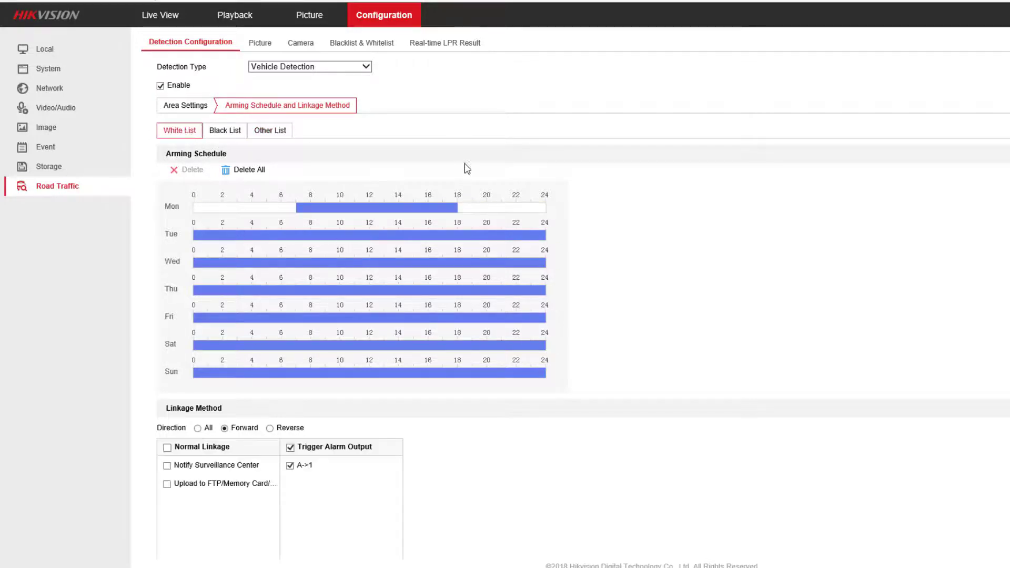
Export the camera's empty blacklist/whitelist plate list to an .xls file in Downloads.
click(363, 48)
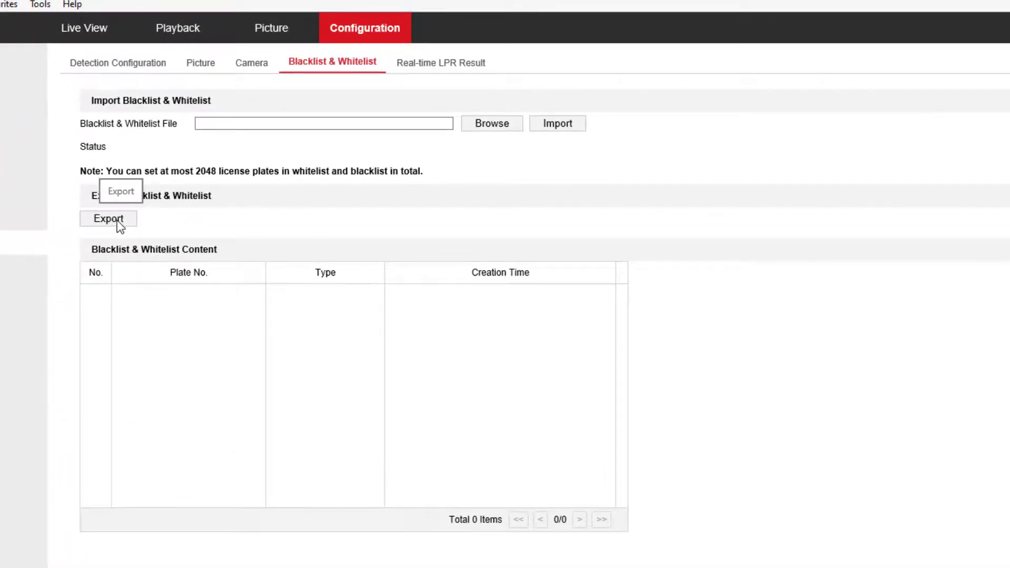
click(116, 220)
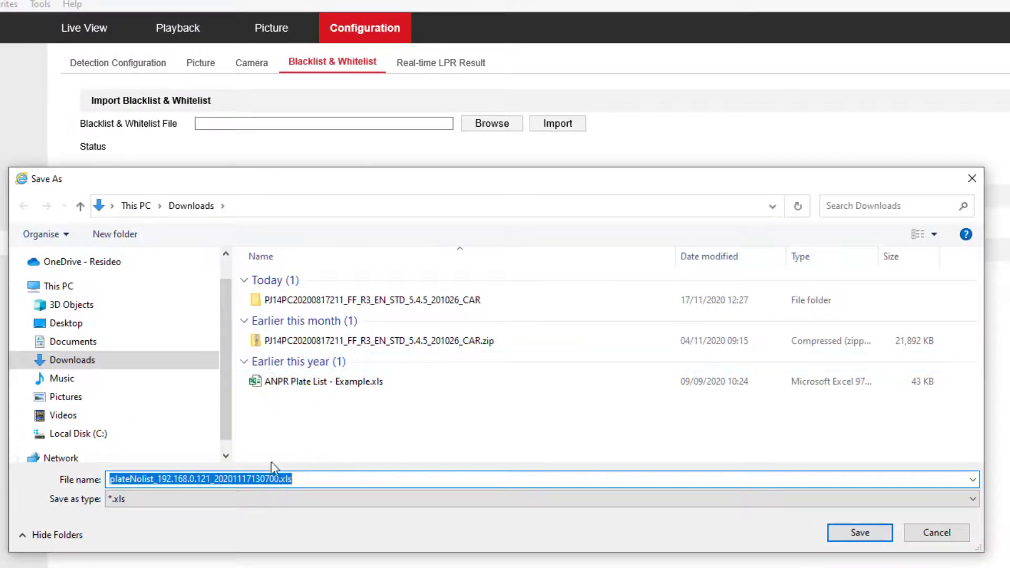
click(863, 535)
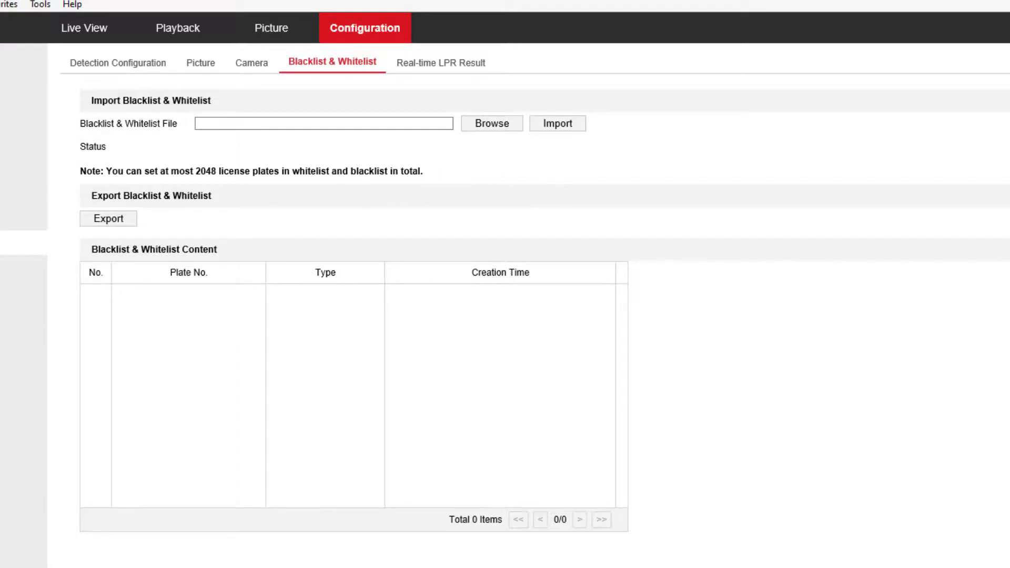
Check that ANPR Plate List - Example.xls lists AB12DEF as whitelist and AB77XXX as blacklist, then close Excel.
key(alt+Tab)
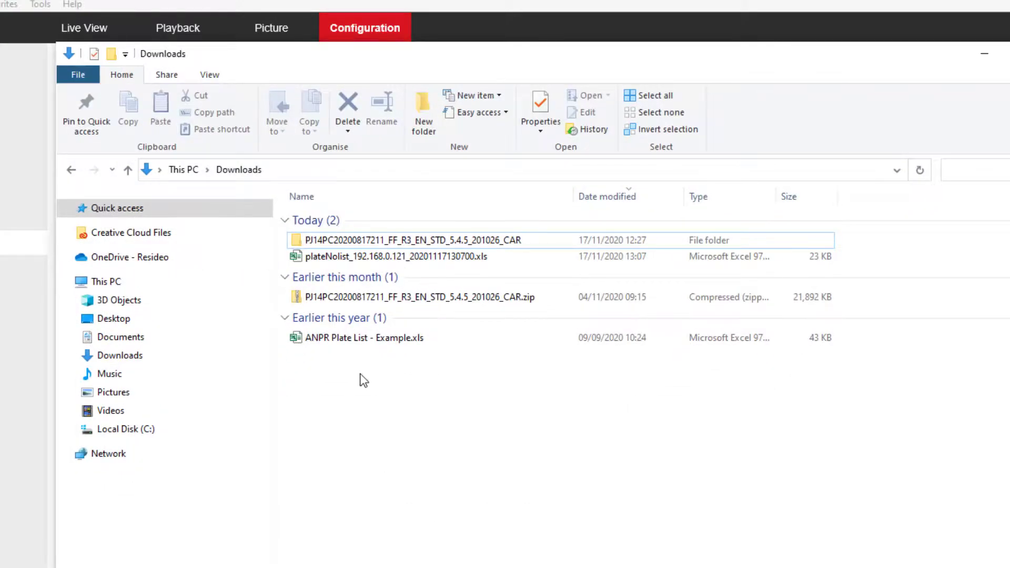
double_click(359, 340)
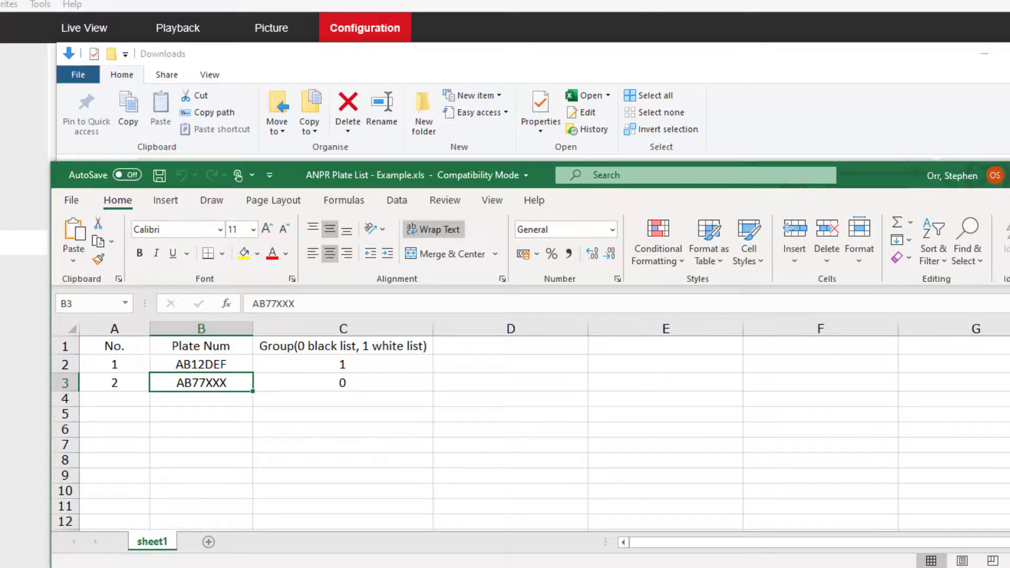
key(alt+F4)
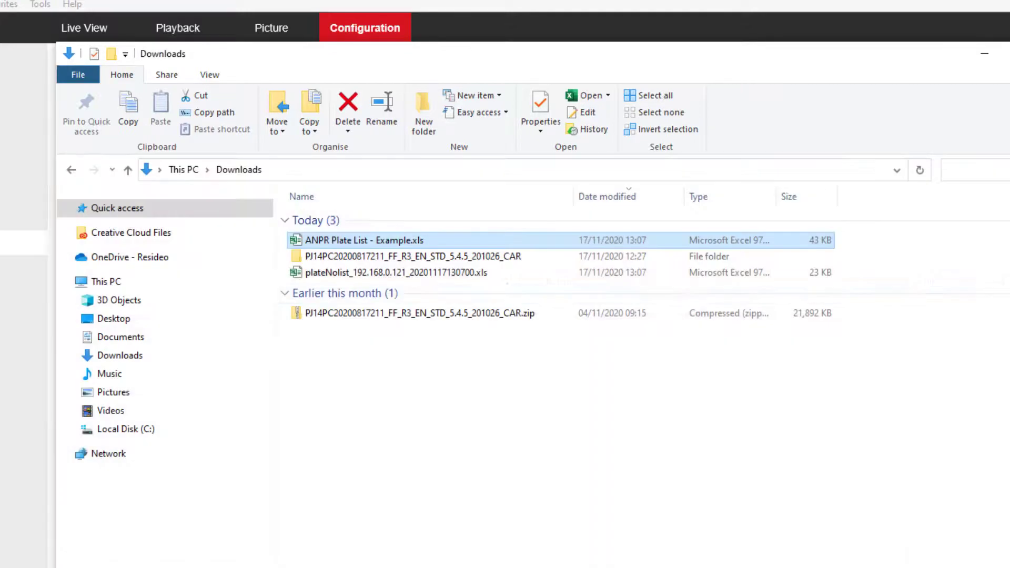
Choose ANPR Plate List - Example.xls from Downloads as the plate list file to import.
click(8, 381)
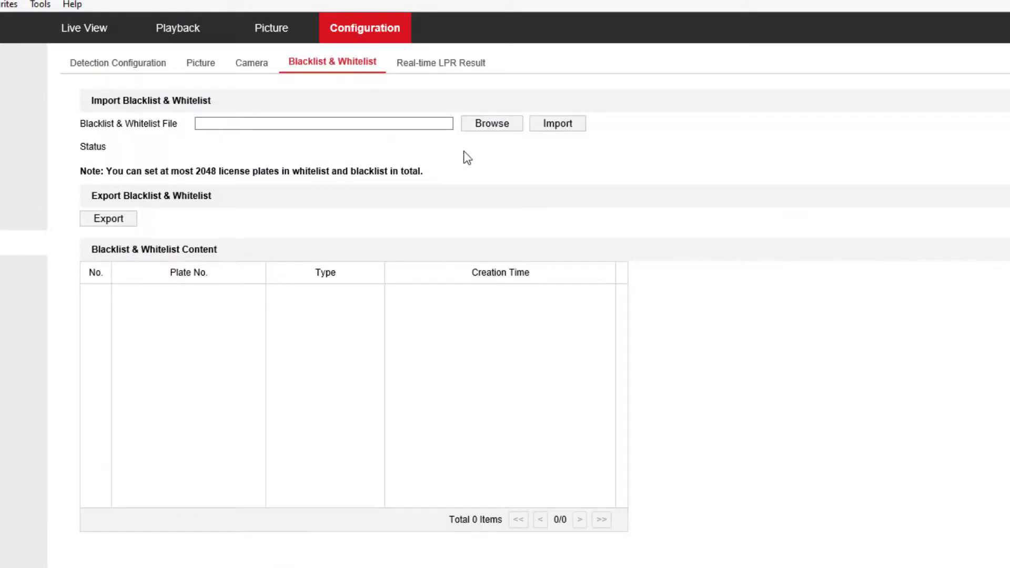
click(495, 126)
click(324, 396)
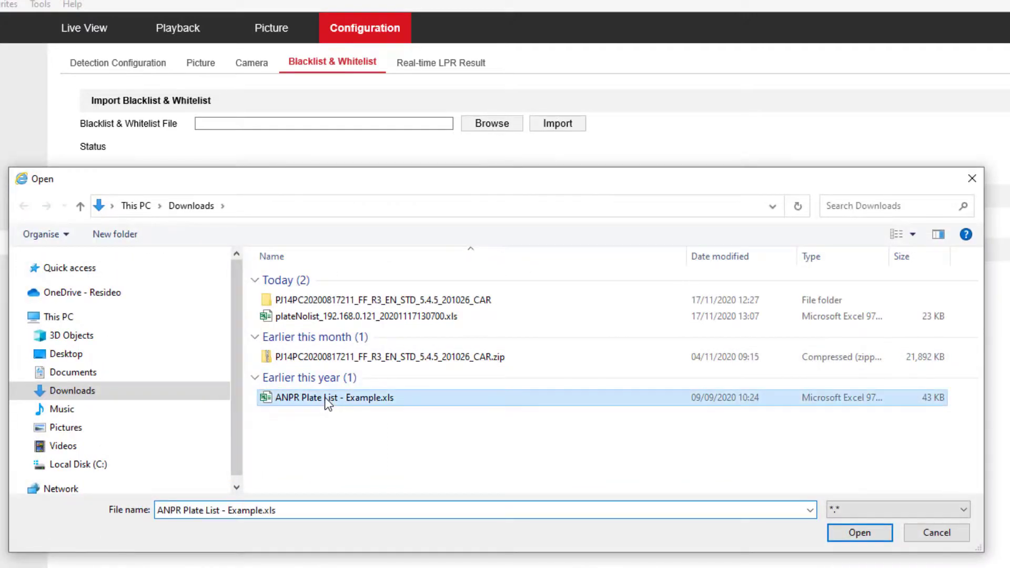
click(845, 532)
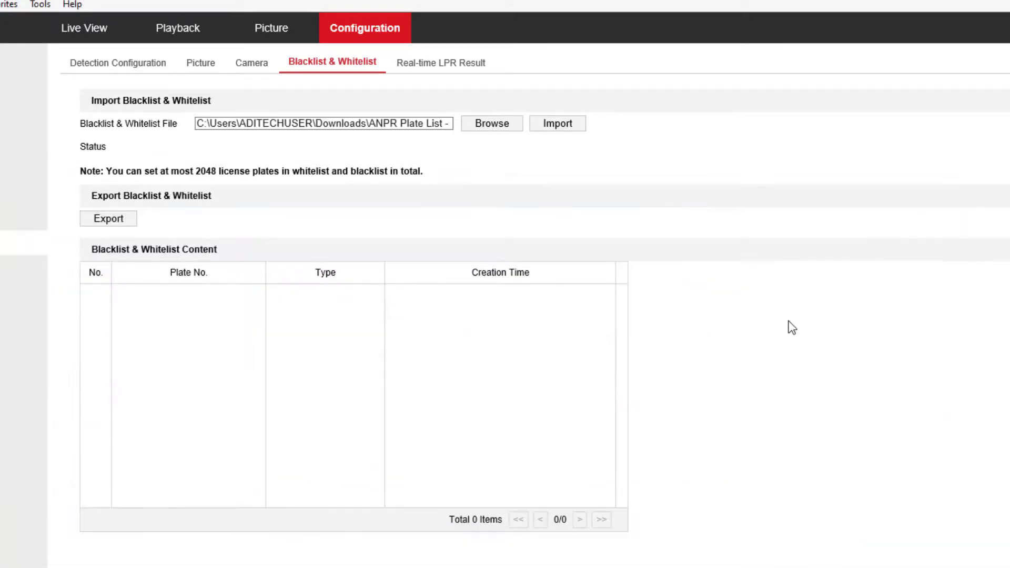